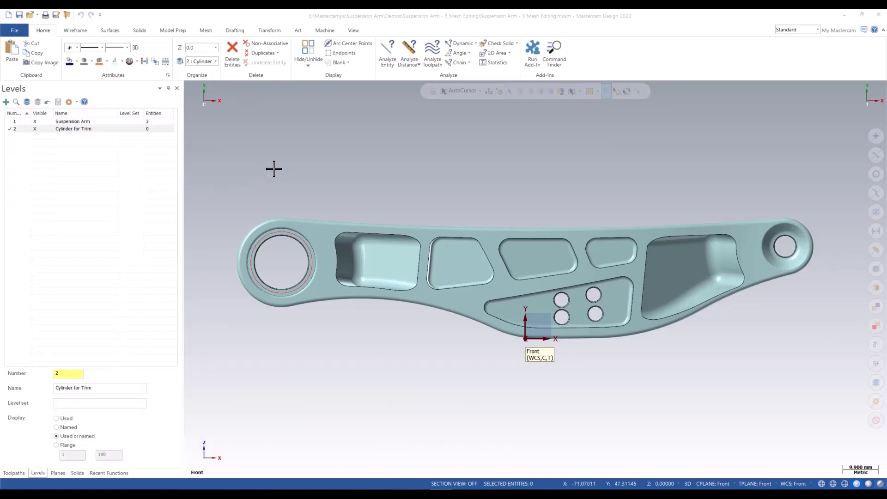
Orbit the suspension arm to view its underside and inner pocket
mouse_move(410, 358)
middle_mouse_down()
mouse_move(389, 339)
mouse_move(420, 345)
mouse_move(413, 368)
mouse_move(432, 369)
mouse_move(427, 379)
mouse_move(400, 385)
middle_mouse_up()
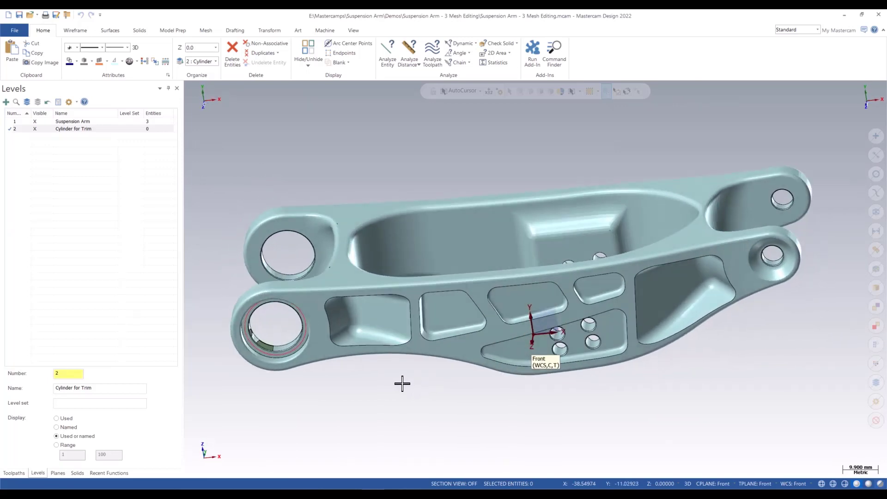
middle_click_drag(402, 153, 373, 151)
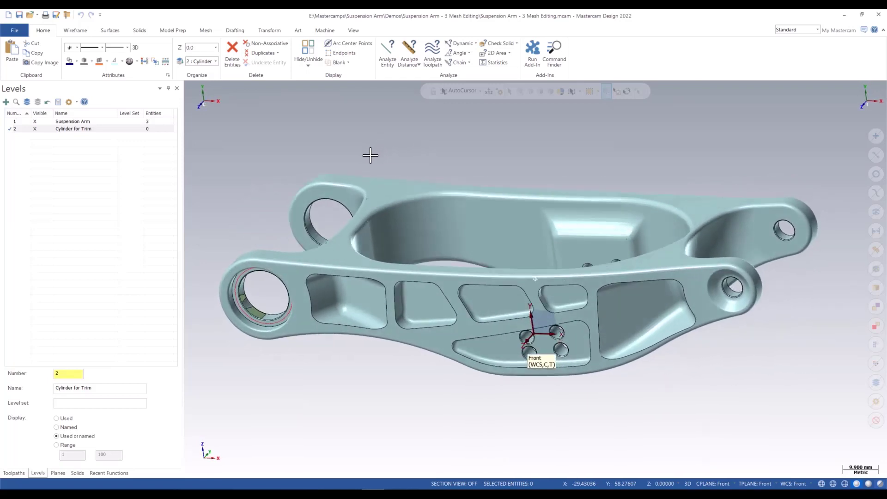
scroll(370, 156, "up", 1)
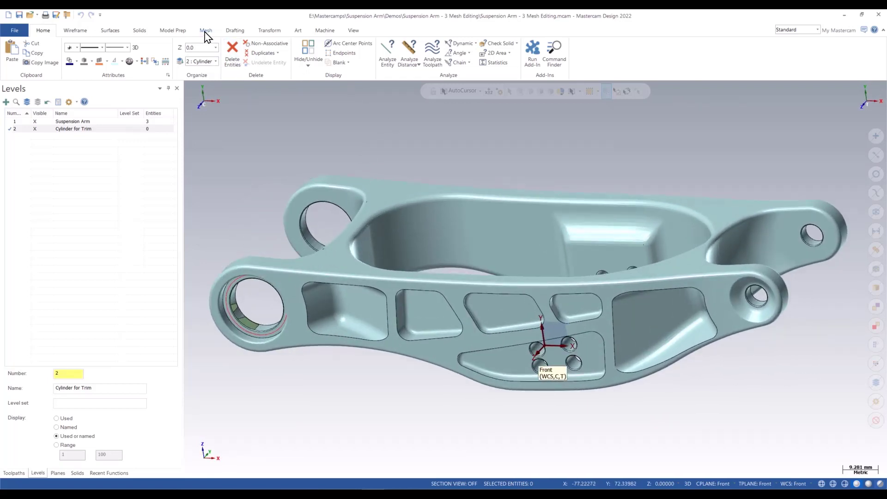
Bring up the Mesh tools and zoom in on the damaged left-end bore
left_click(205, 31)
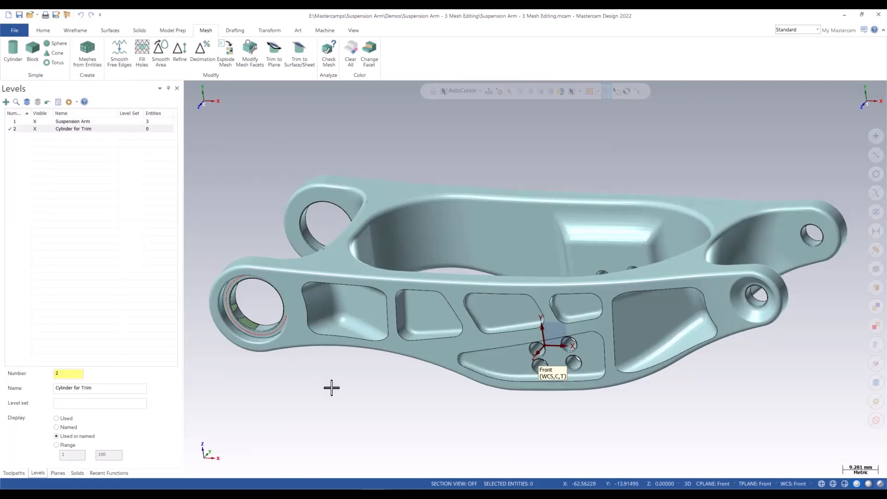
middle_click_drag(331, 387, 301, 385)
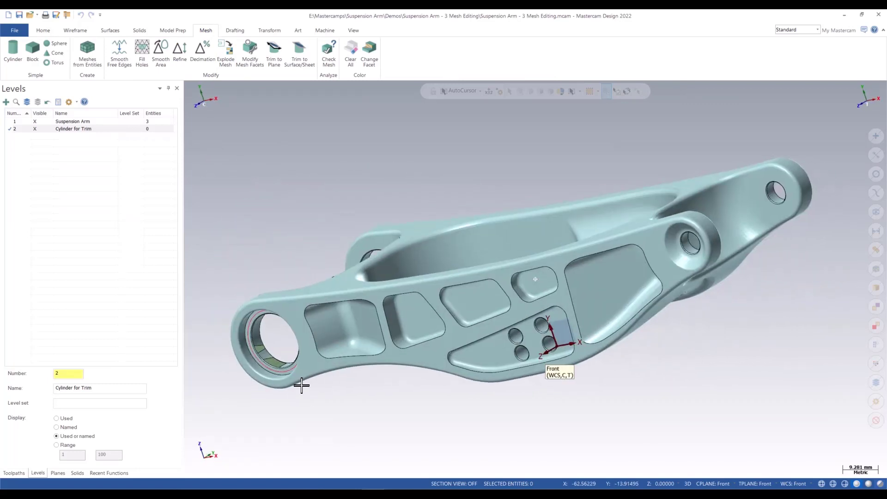
scroll(240, 397, "up", 4)
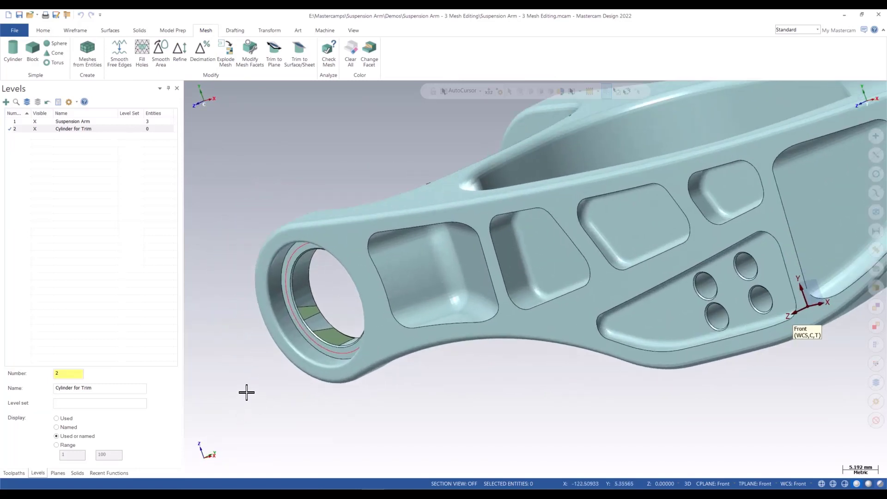
mouse_move(247, 392)
middle_mouse_down()
mouse_move(259, 378)
mouse_move(267, 390)
mouse_move(251, 392)
mouse_move(323, 332)
mouse_move(325, 305)
mouse_move(271, 358)
mouse_move(283, 353)
middle_mouse_up()
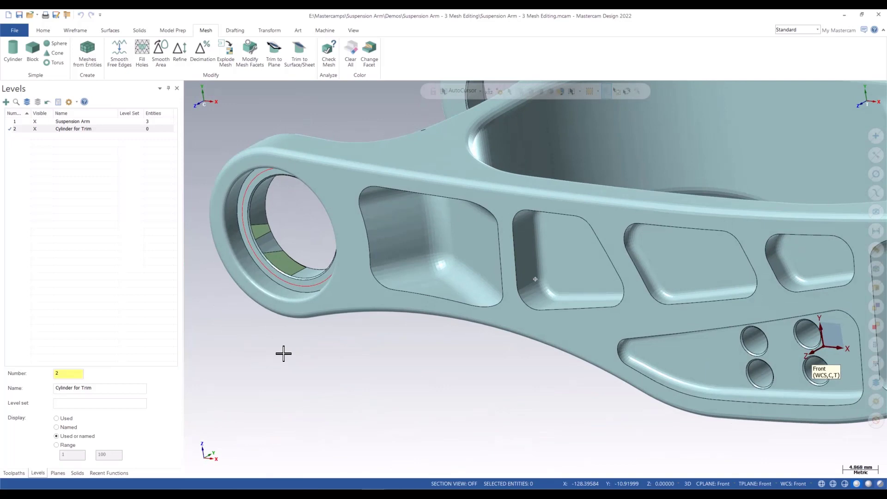
scroll(283, 351, "down", 5)
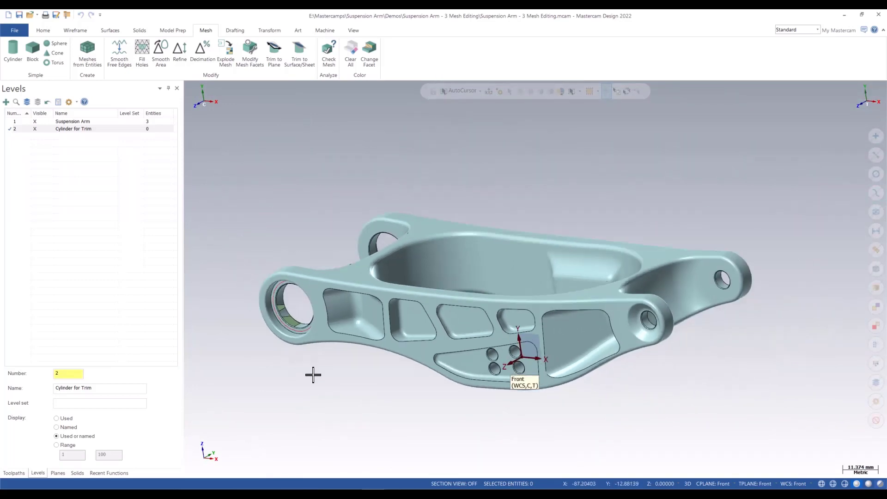
scroll(258, 186, "up", 1)
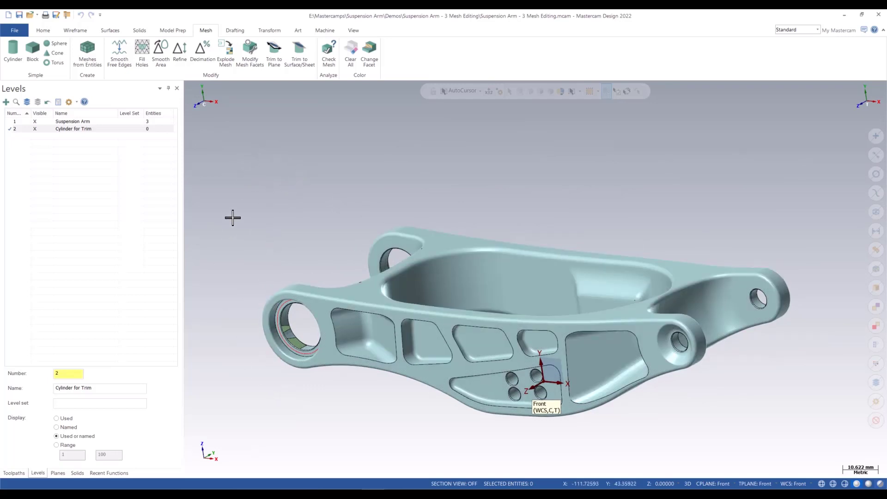
scroll(271, 388, "up", 5)
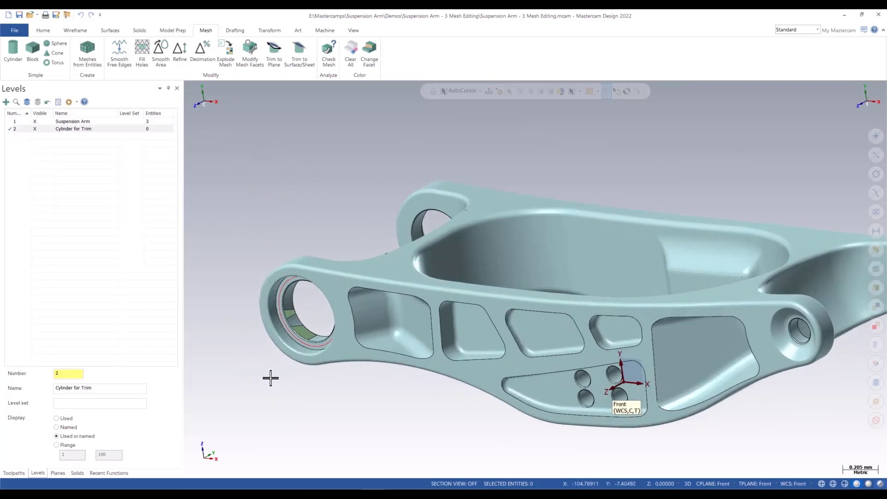
mouse_move(251, 354)
middle_mouse_down()
mouse_move(261, 350)
mouse_move(253, 330)
mouse_move(299, 357)
mouse_move(364, 317)
mouse_move(367, 303)
mouse_move(324, 289)
mouse_move(286, 293)
mouse_move(240, 315)
middle_mouse_up()
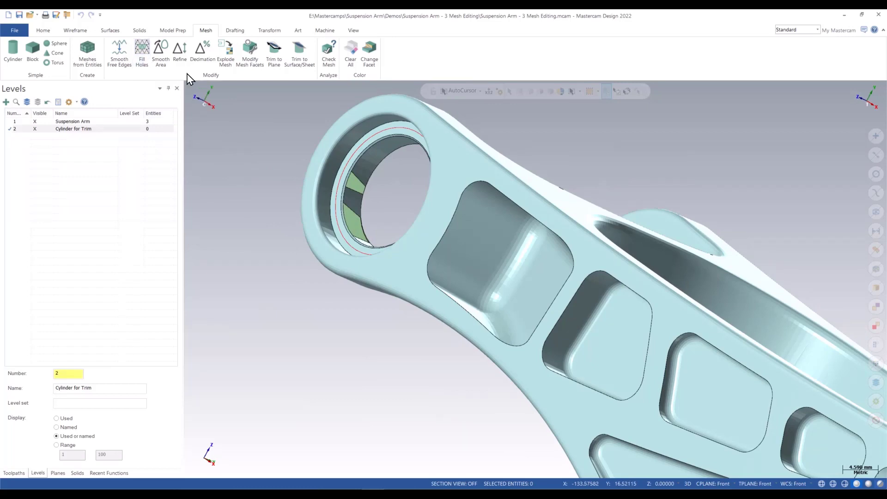
Select the arm mesh's open bore holes for Fill Holes and preview the ear-clipped patches
left_click(144, 53)
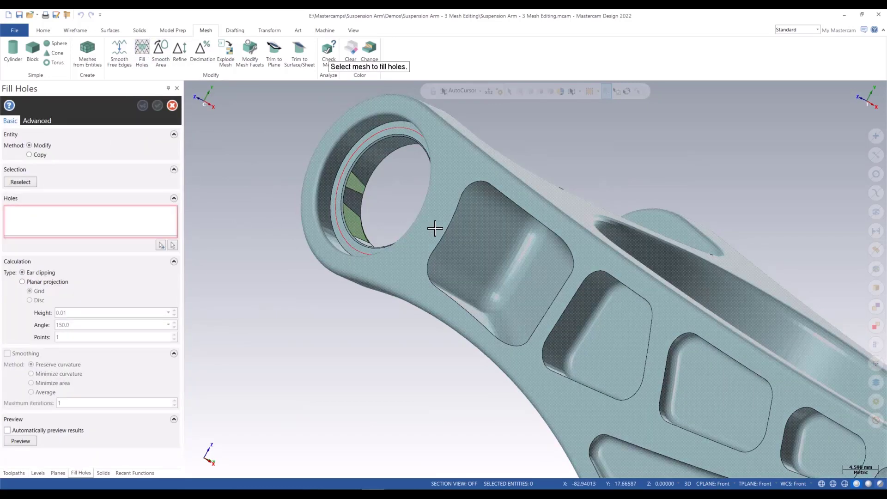
left_click(434, 228)
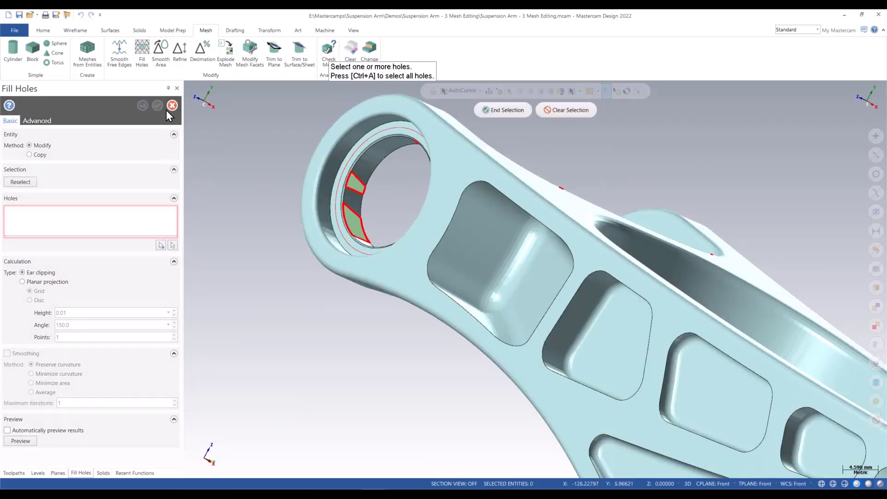
left_click(358, 217)
middle_click_drag(283, 228, 388, 229)
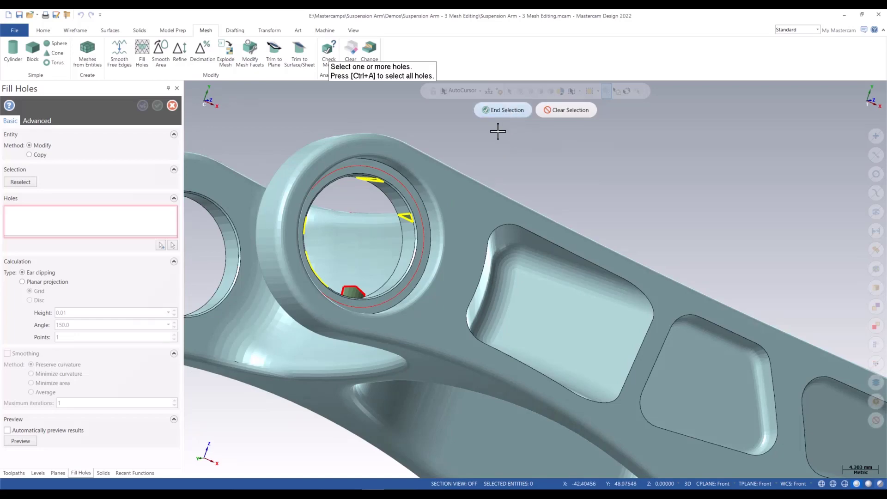
key("Return")
left_click(23, 441)
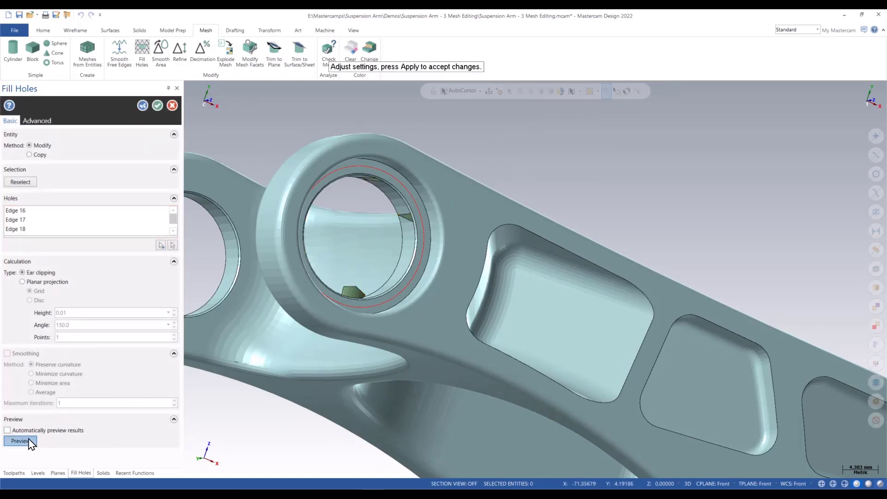
Orbit and zoom until the jagged green defect on the arm's inner face is centred
scroll(515, 153, "down", 3)
middle_click_drag(515, 154, 485, 194)
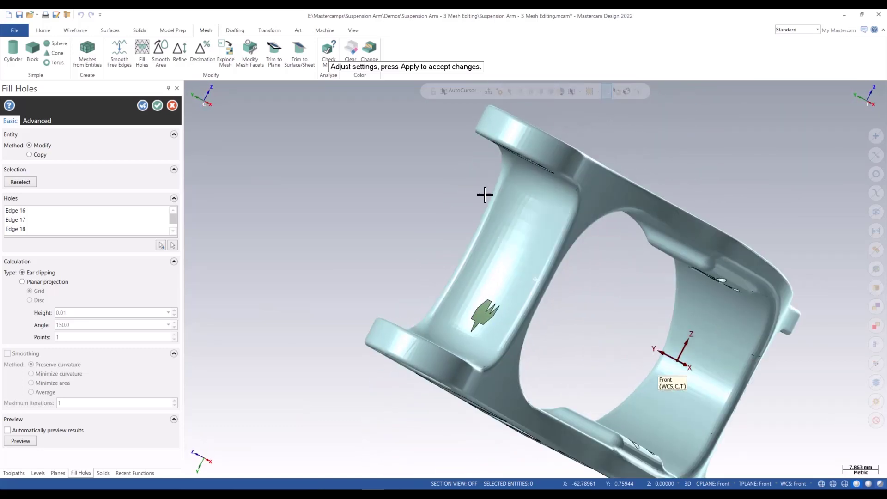
scroll(471, 425, "up", 3)
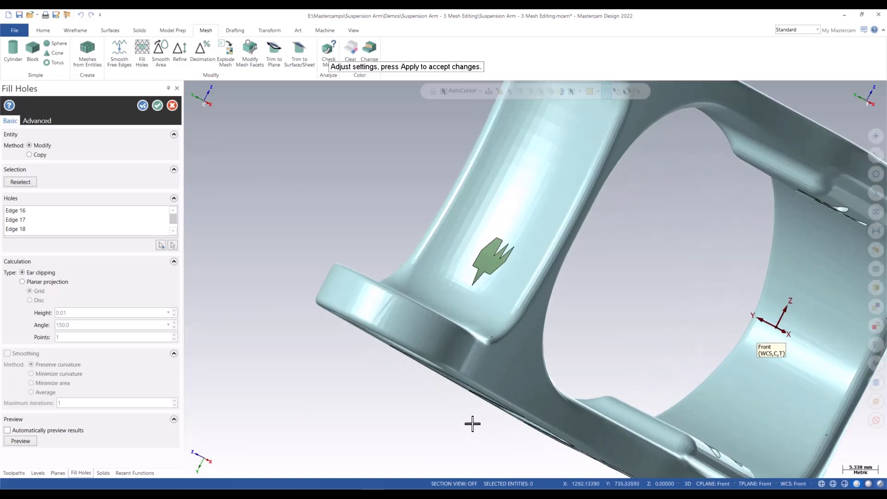
middle_click_drag(420, 240, 376, 225)
scroll(308, 266, "down", 2)
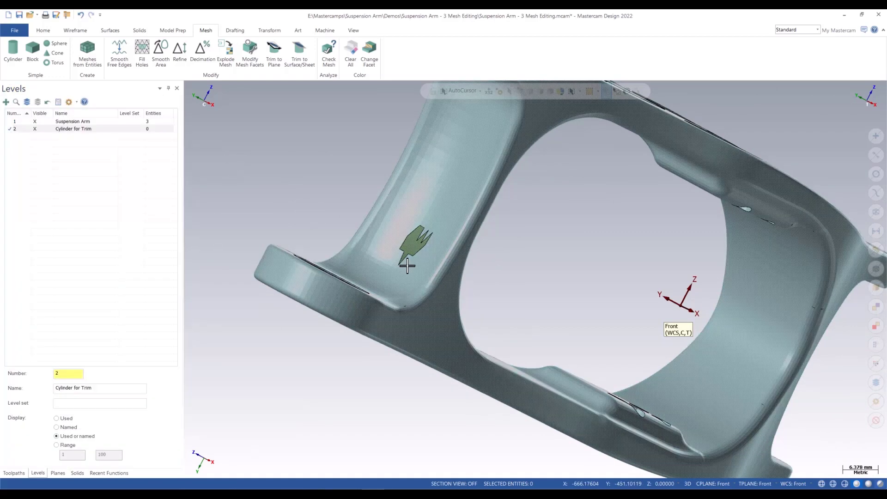
scroll(420, 263, "up", 3)
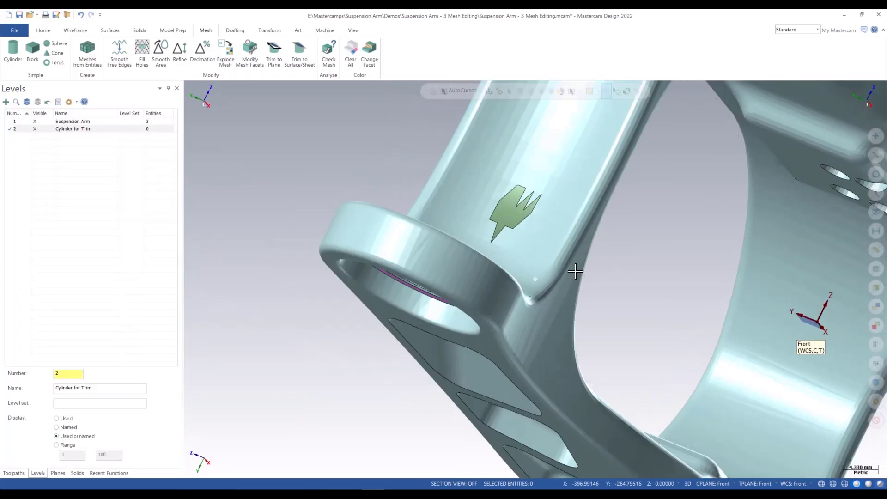
middle_click_drag(575, 271, 568, 283)
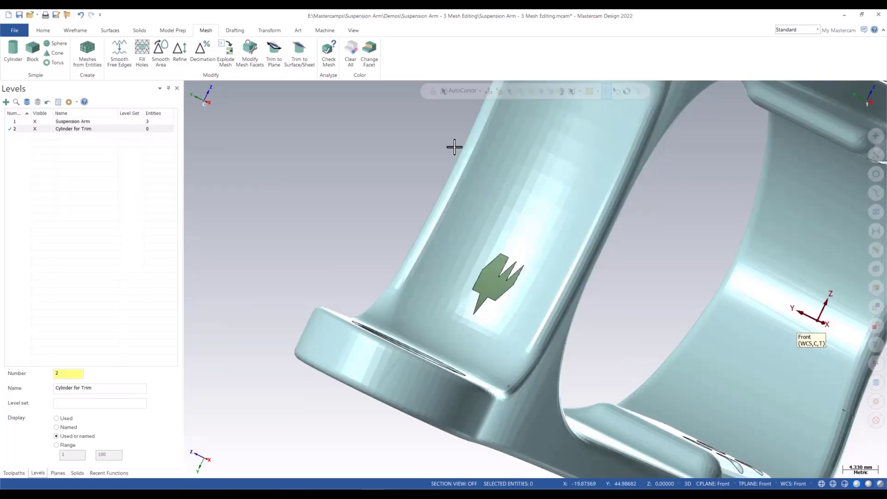
Start Modify Mesh Facets in Repair mode and begin selecting target facets
left_click(250, 70)
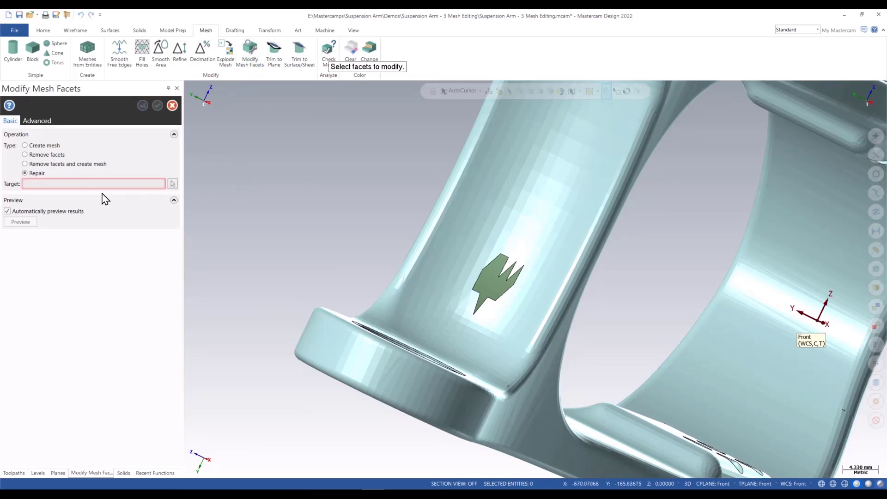
left_click(172, 185)
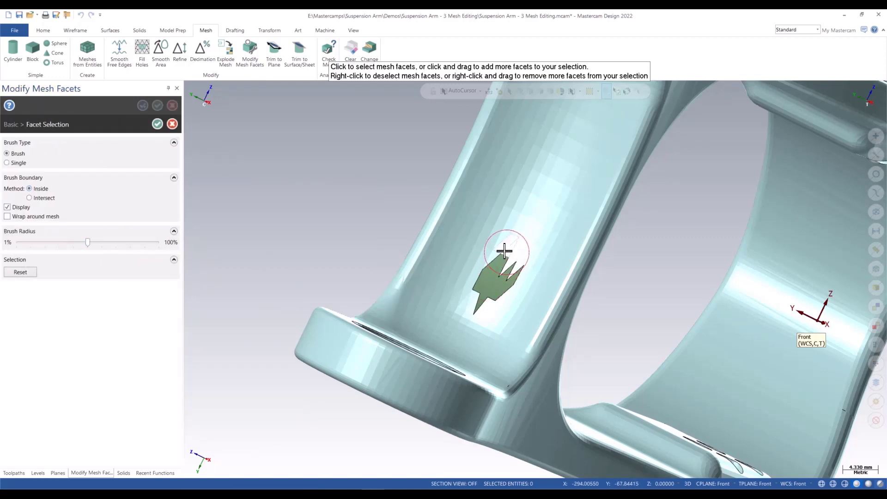
Tune the brush radius and paint the facets surrounding the green defect
mouse_move(461, 265)
middle_mouse_down()
mouse_move(525, 257)
mouse_move(531, 277)
middle_mouse_up()
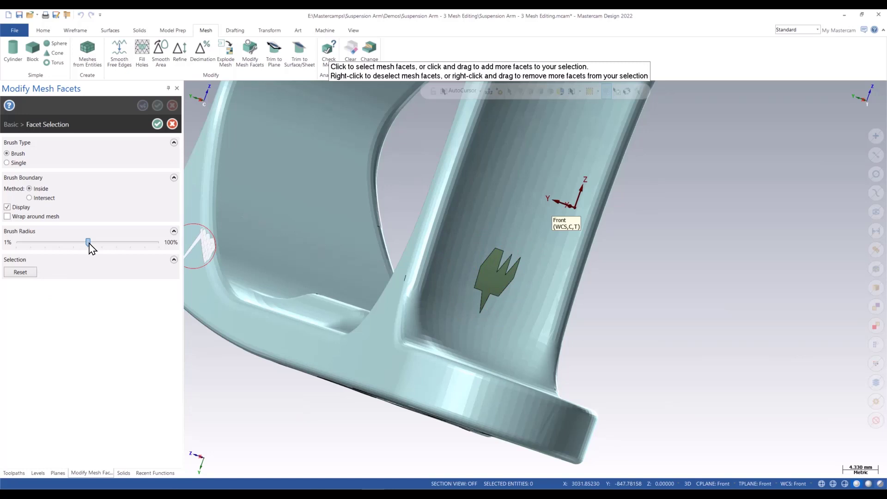
left_click_drag(89, 244, 126, 244)
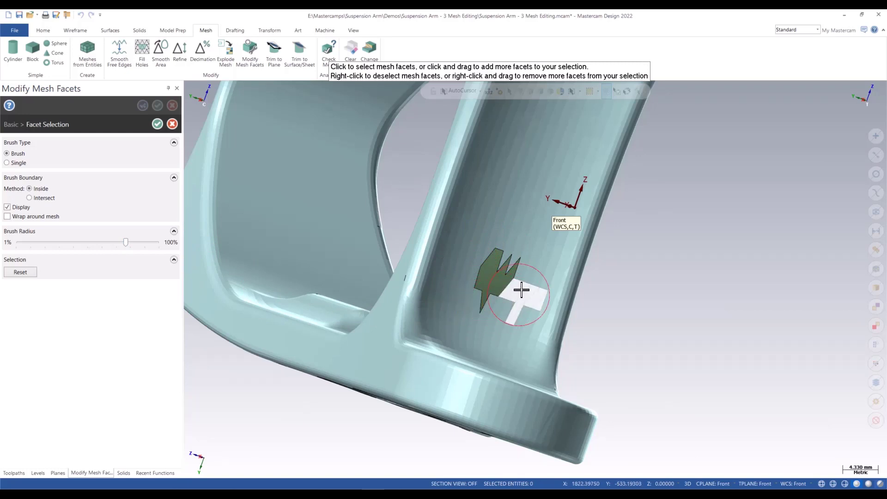
left_click_drag(127, 242, 107, 244)
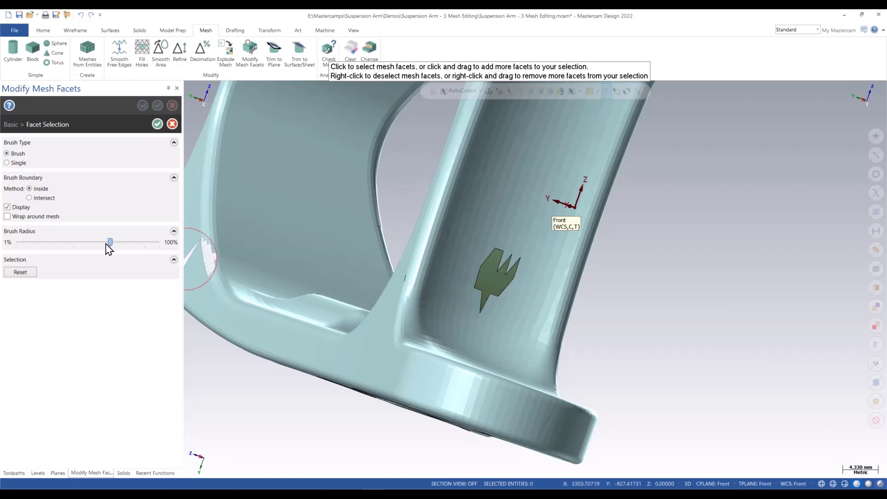
left_click_drag(34, 246, 30, 245)
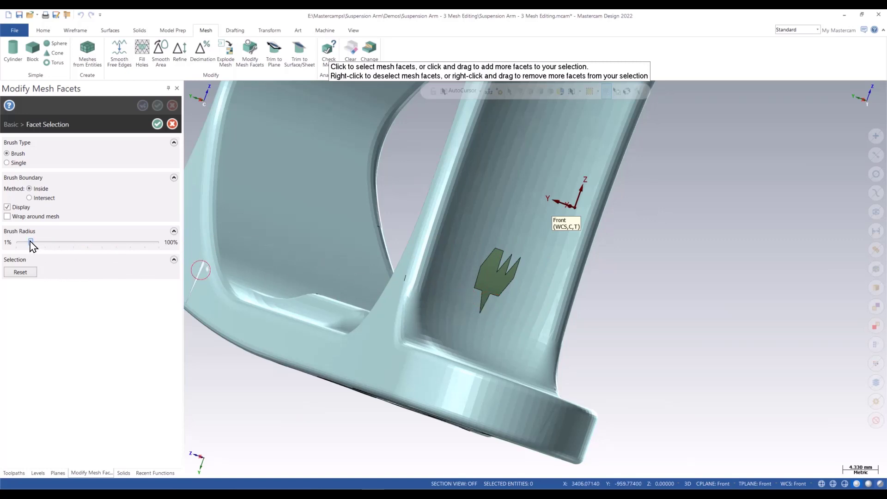
left_click_drag(74, 242, 97, 244)
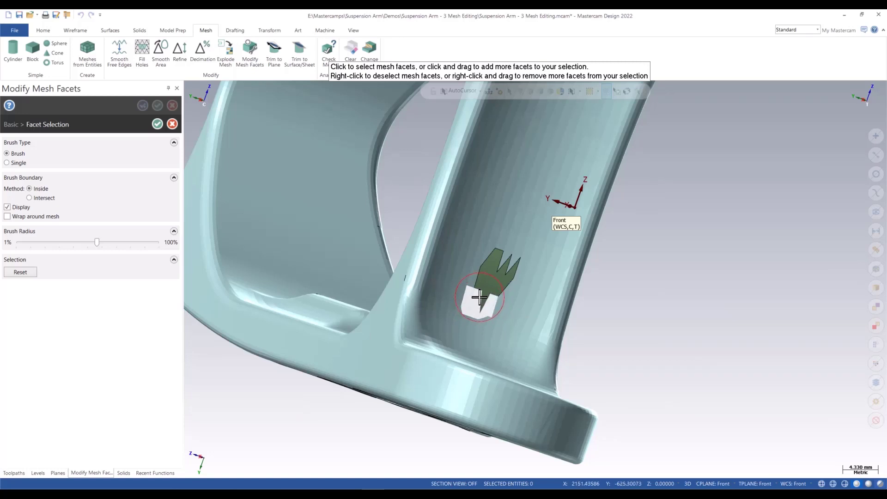
mouse_move(479, 298)
left_mouse_down()
mouse_move(491, 302)
mouse_move(508, 289)
mouse_move(507, 250)
mouse_move(494, 245)
mouse_move(474, 264)
mouse_move(488, 239)
mouse_move(500, 240)
left_mouse_up()
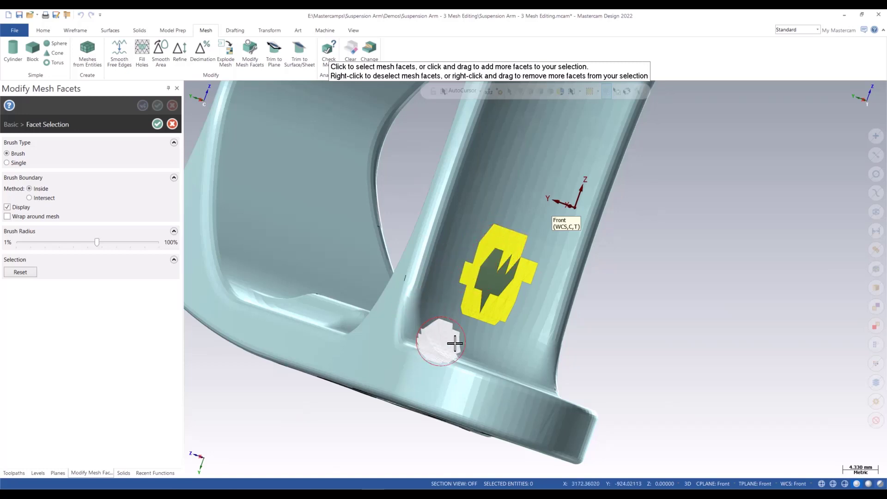
Confirm the brushed facets and accept the repair, removing the green defect
left_click(157, 124)
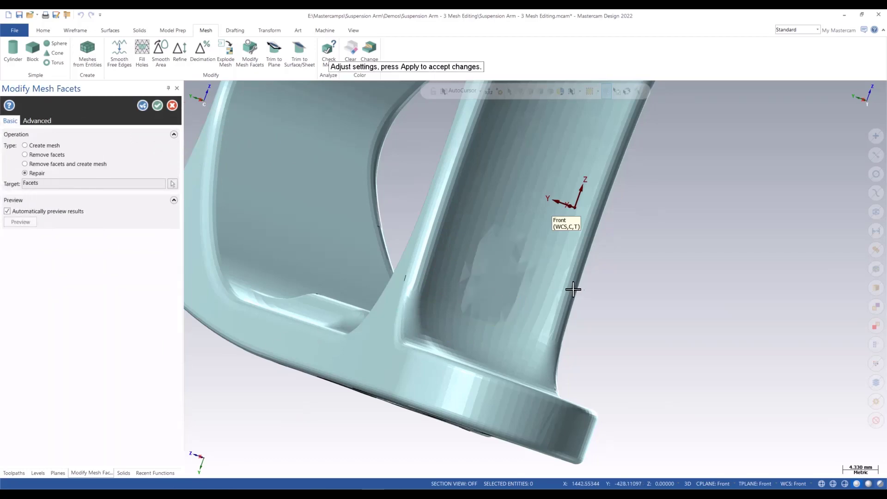
mouse_move(498, 292)
middle_mouse_down()
mouse_move(476, 271)
mouse_move(459, 277)
mouse_move(471, 297)
mouse_move(475, 265)
mouse_move(410, 291)
mouse_move(460, 291)
mouse_move(433, 250)
middle_mouse_up()
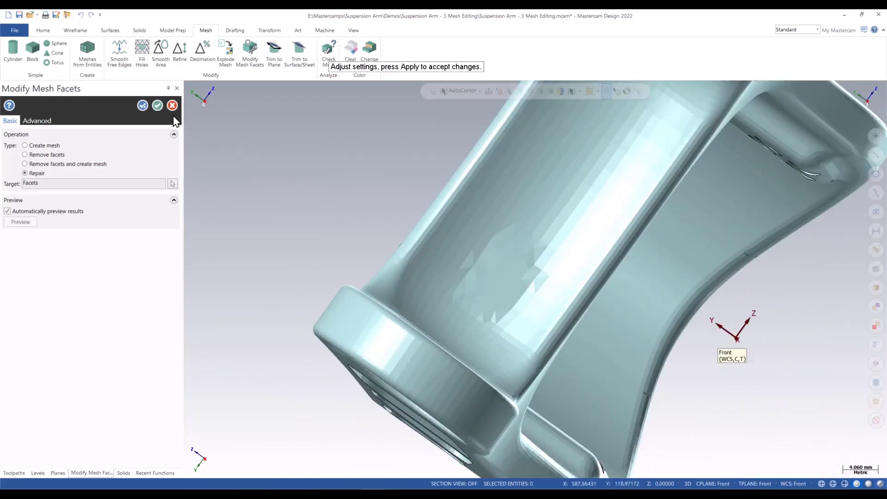
left_click(157, 105)
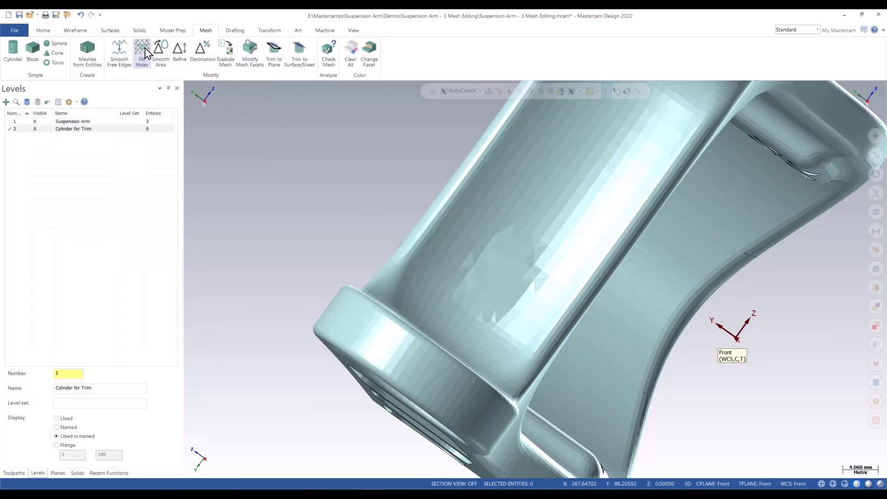
Brush the rough facets over the repaired spot as the Smooth Area target, trimming stray facets
left_click(160, 51)
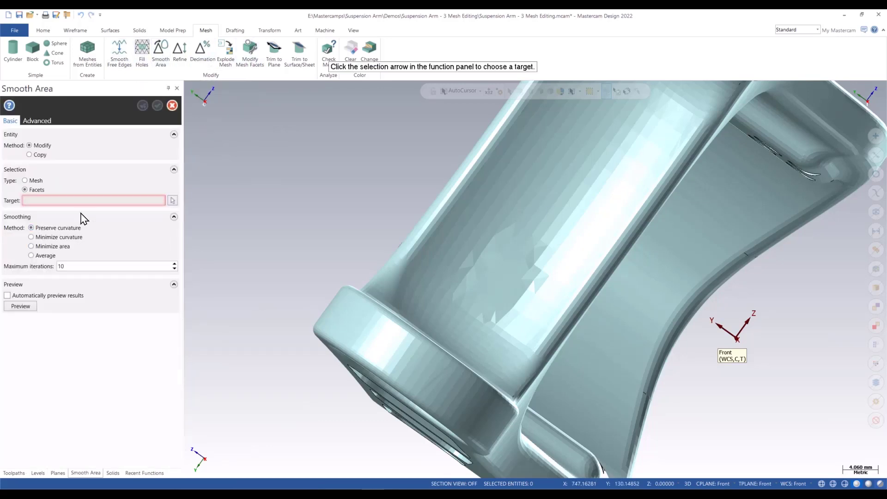
left_click(174, 201)
left_click_drag(492, 258, 501, 231)
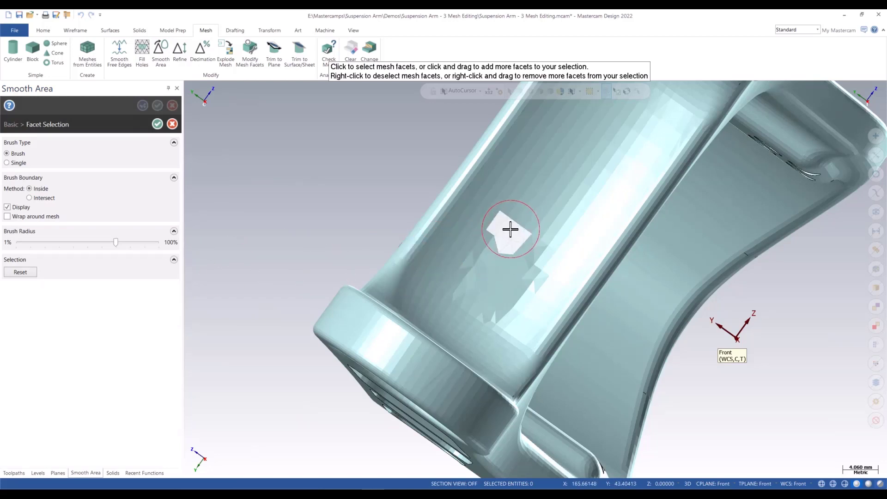
mouse_move(510, 229)
left_mouse_down()
mouse_move(469, 263)
mouse_move(462, 281)
mouse_move(470, 289)
mouse_move(494, 301)
mouse_move(519, 289)
mouse_move(541, 254)
left_mouse_up()
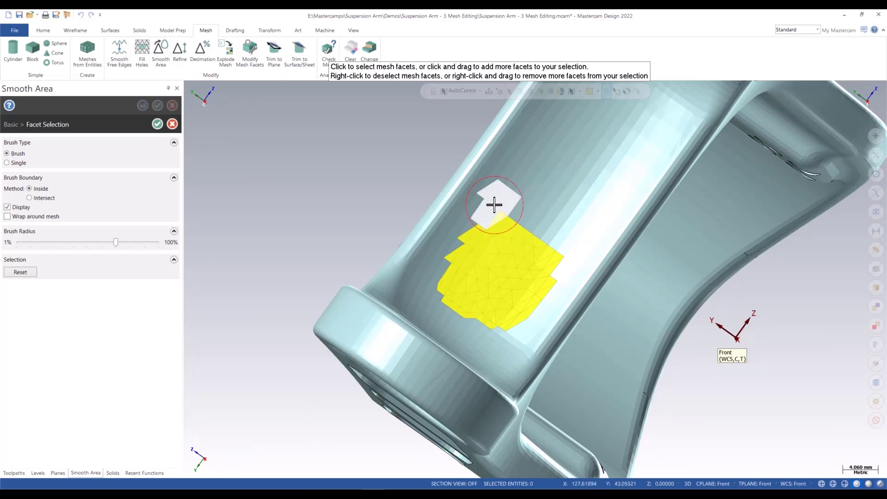
mouse_move(493, 204)
right_mouse_down()
mouse_move(453, 252)
mouse_move(441, 283)
mouse_move(442, 301)
mouse_move(491, 331)
mouse_move(525, 323)
mouse_move(562, 267)
mouse_move(558, 254)
mouse_move(519, 232)
mouse_move(518, 207)
right_mouse_up()
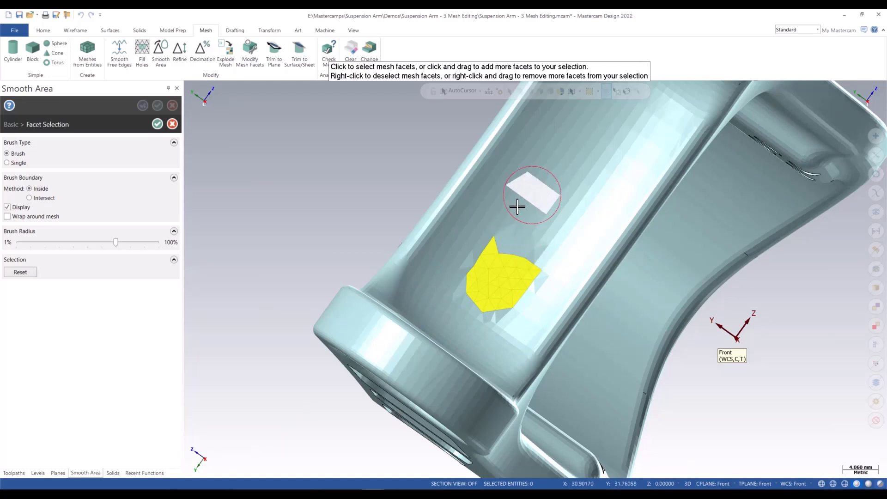
mouse_move(513, 223)
left_mouse_down()
mouse_move(508, 238)
mouse_move(535, 250)
mouse_move(497, 307)
mouse_move(475, 296)
mouse_move(495, 250)
mouse_move(477, 248)
mouse_move(483, 222)
left_mouse_up()
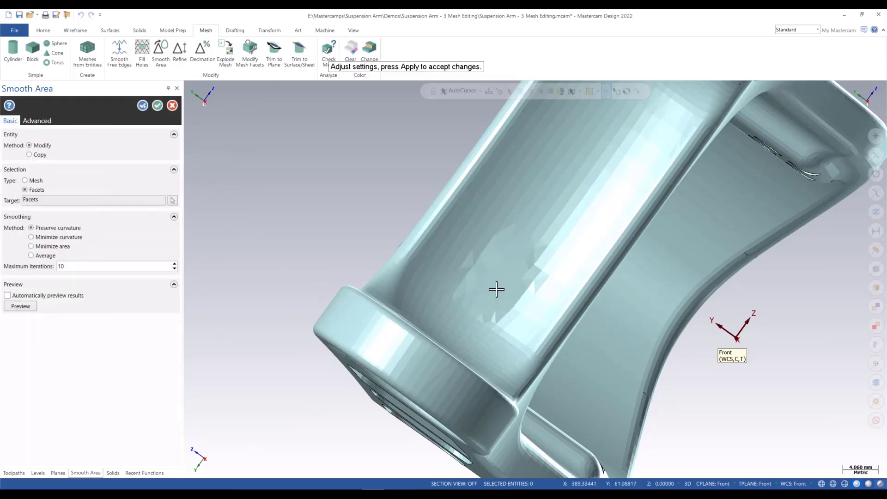
Preview several smoothing methods, settling on Preserve curvature with 10 iterations
mouse_move(497, 293)
middle_mouse_down()
mouse_move(469, 281)
mouse_move(477, 286)
mouse_move(464, 326)
mouse_move(517, 317)
middle_mouse_up()
left_click(27, 306)
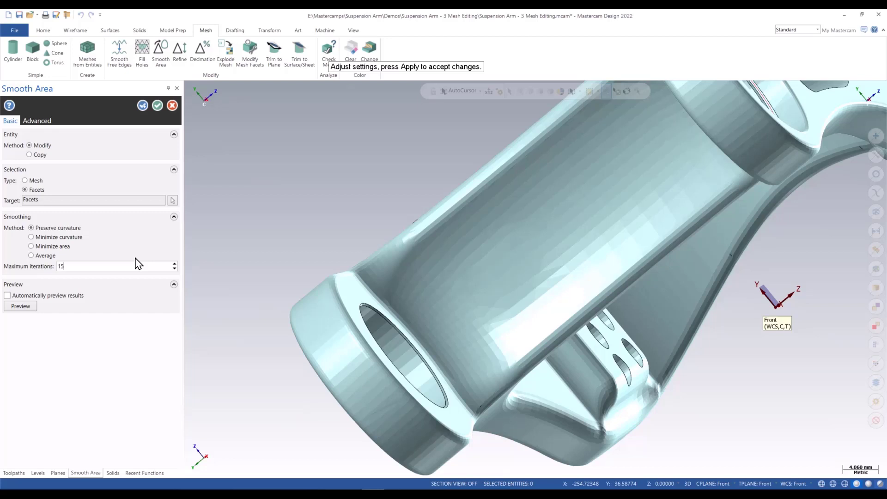
left_click(21, 307)
left_click(31, 238)
left_click(23, 306)
left_click(21, 306)
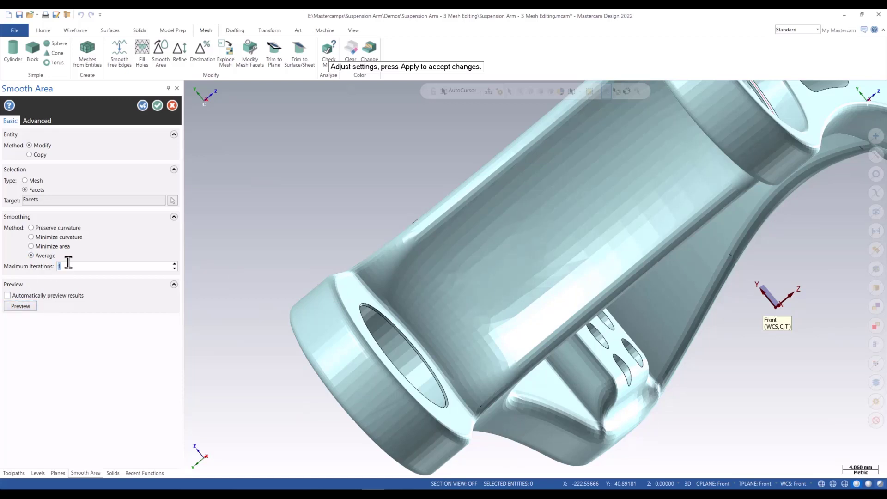
left_click(31, 228)
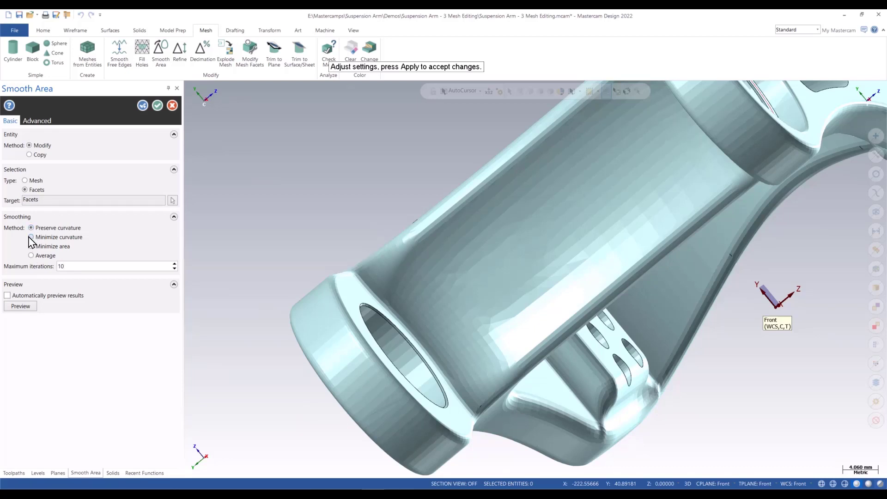
left_click(20, 307)
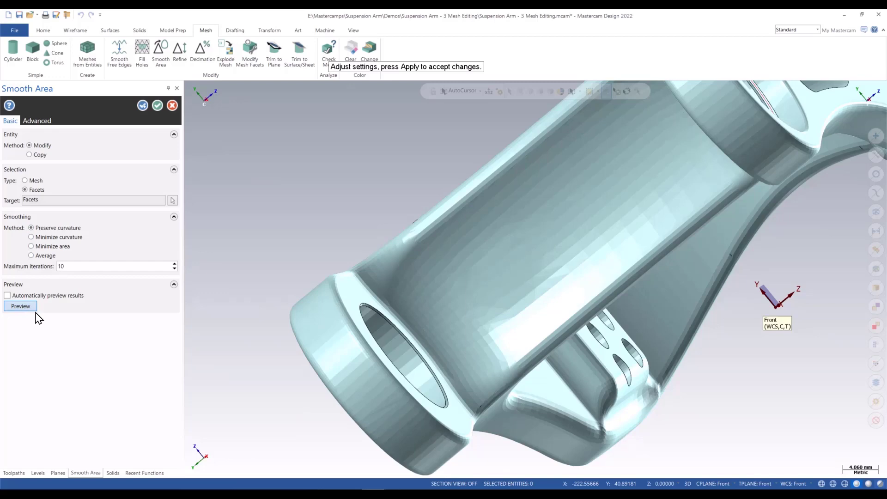
mouse_move(515, 322)
middle_mouse_down()
mouse_move(529, 337)
mouse_move(483, 359)
mouse_move(487, 370)
mouse_move(553, 365)
mouse_move(597, 309)
mouse_move(578, 275)
mouse_move(507, 282)
mouse_move(490, 250)
mouse_move(529, 262)
mouse_move(539, 281)
mouse_move(531, 297)
mouse_move(546, 305)
mouse_move(510, 307)
middle_mouse_up()
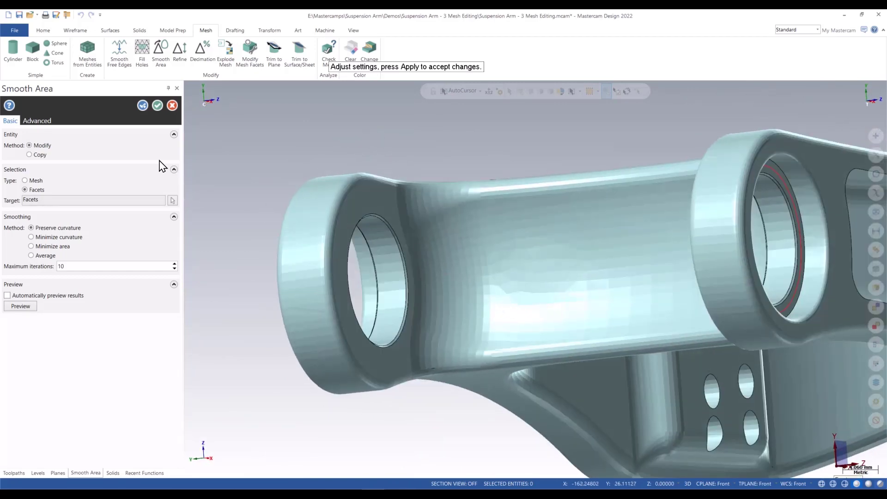
Accept the Preserve curvature smoothing and check the bosses and pocketed web from several angles
middle_click_drag(539, 187, 516, 171)
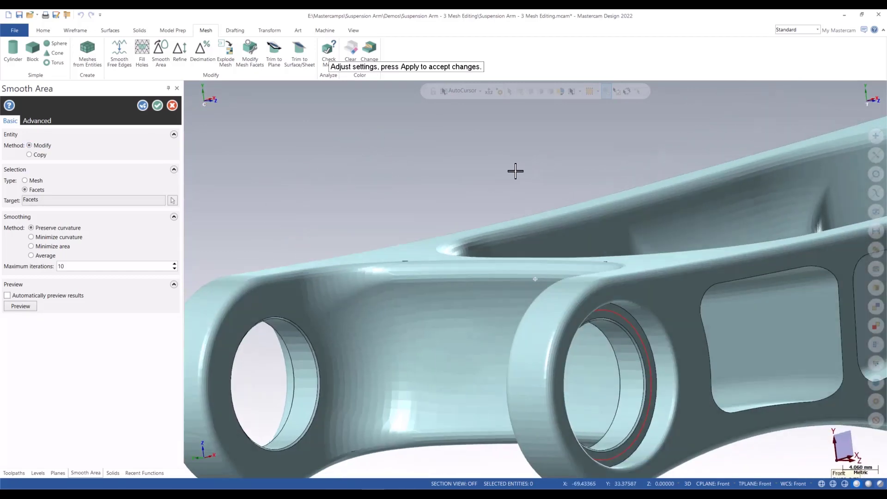
scroll(510, 219, "down", 2)
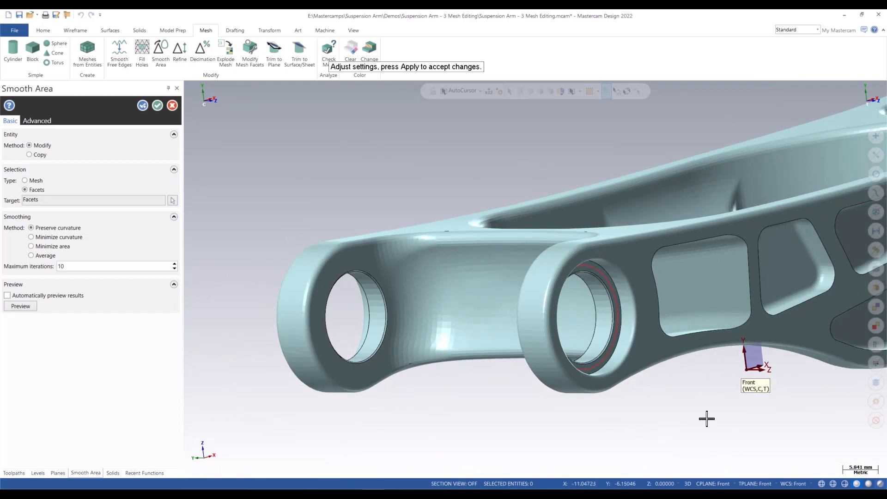
middle_click_drag(706, 419, 662, 417)
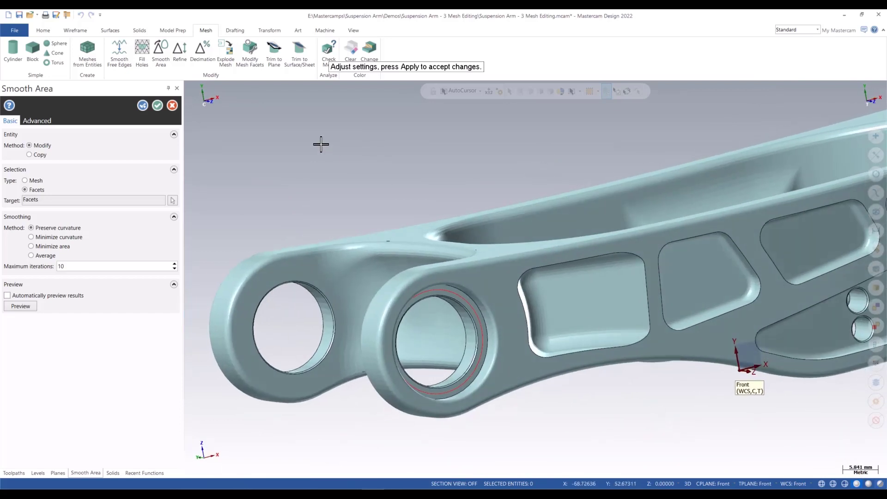
left_click(157, 106)
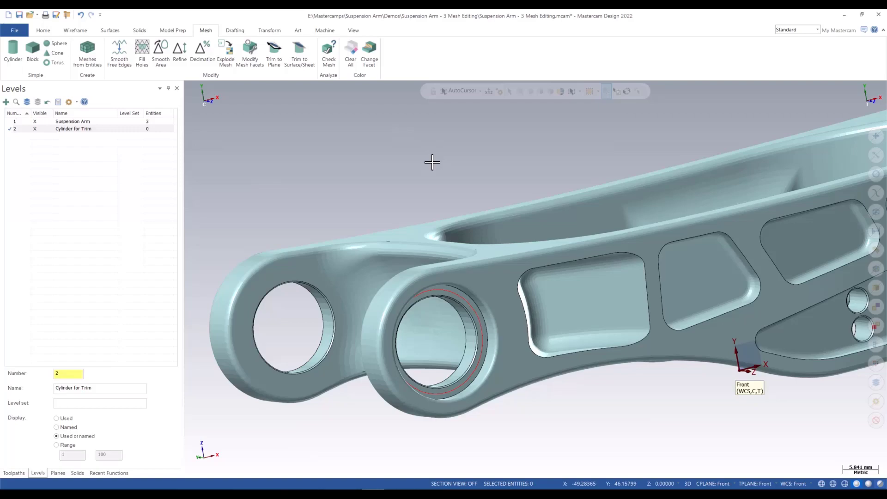
middle_click_drag(482, 174, 568, 406)
scroll(569, 406, "down", 1)
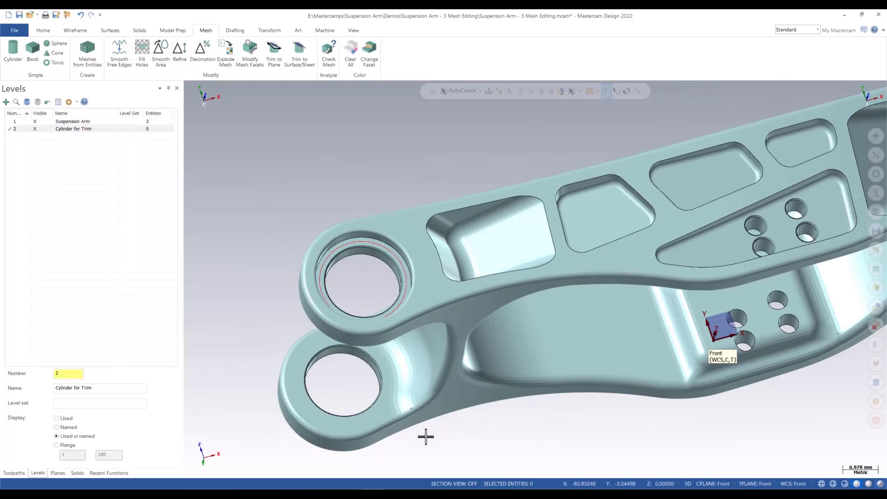
middle_click_drag(433, 444, 266, 149)
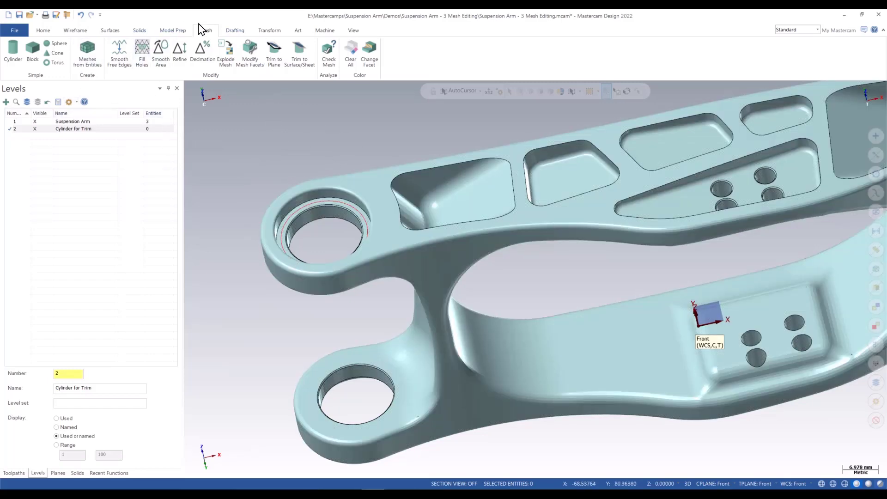
Extrude the upper bore's circular edge 10.0 in both directions into a trim cylinder
left_click(140, 31)
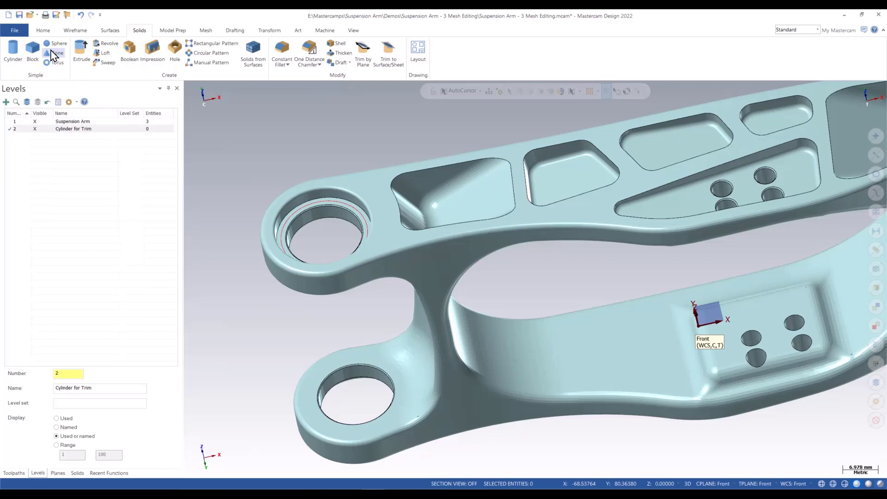
left_click(303, 205)
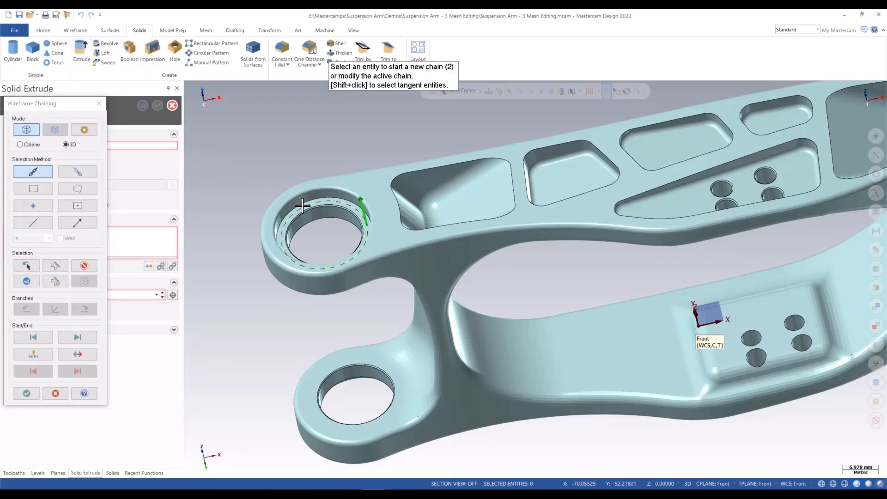
left_click(27, 393)
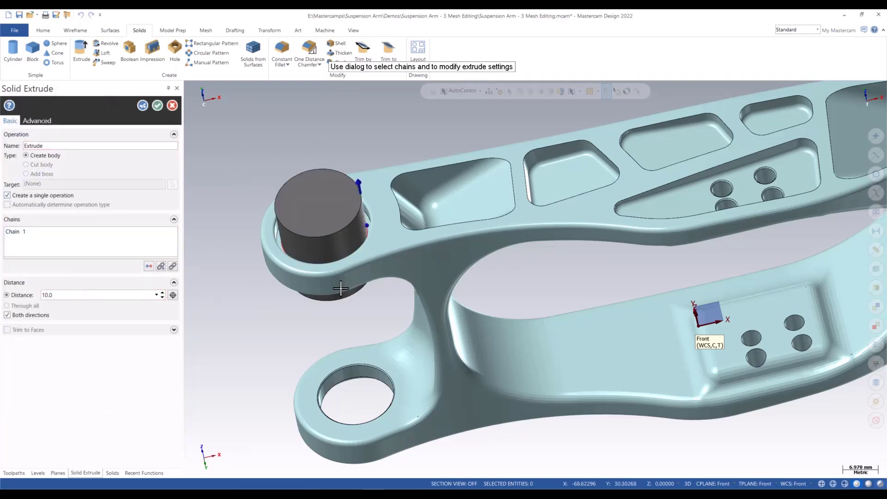
middle_click_drag(372, 291, 337, 327)
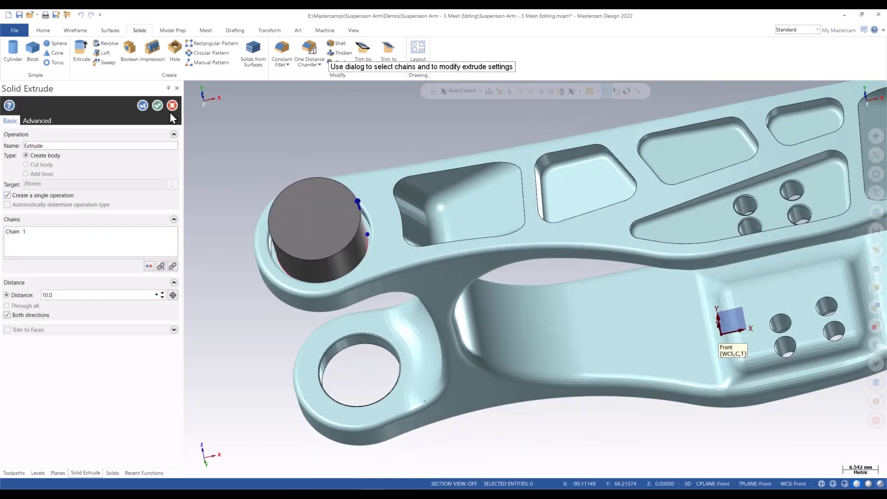
left_click(158, 106)
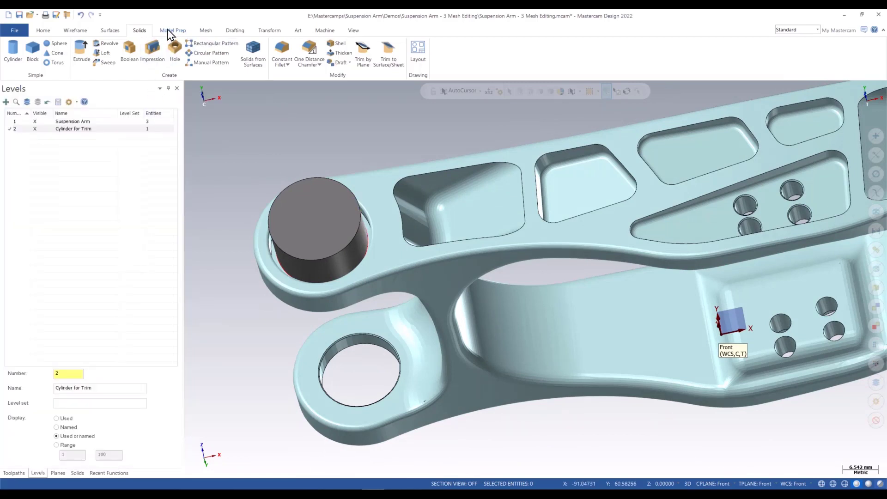
Trim the arm mesh against the 'Trim Tool' cylinder with Create cap kept on
left_click(206, 30)
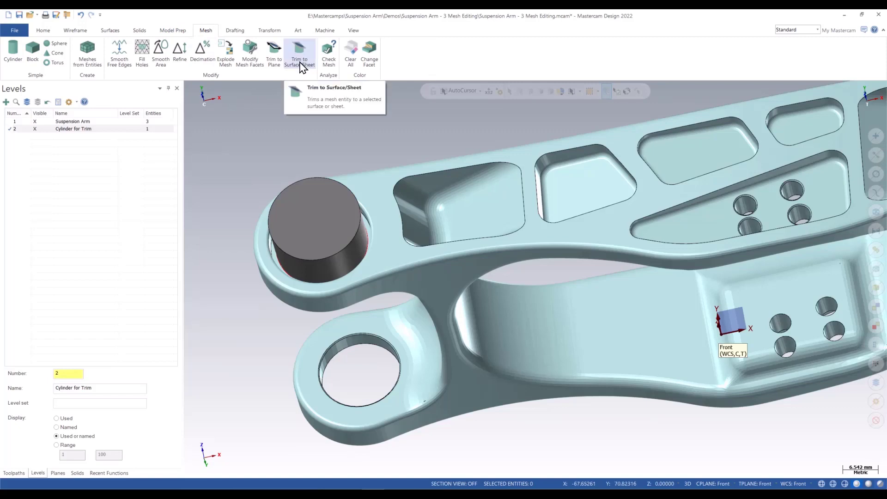
left_click(299, 54)
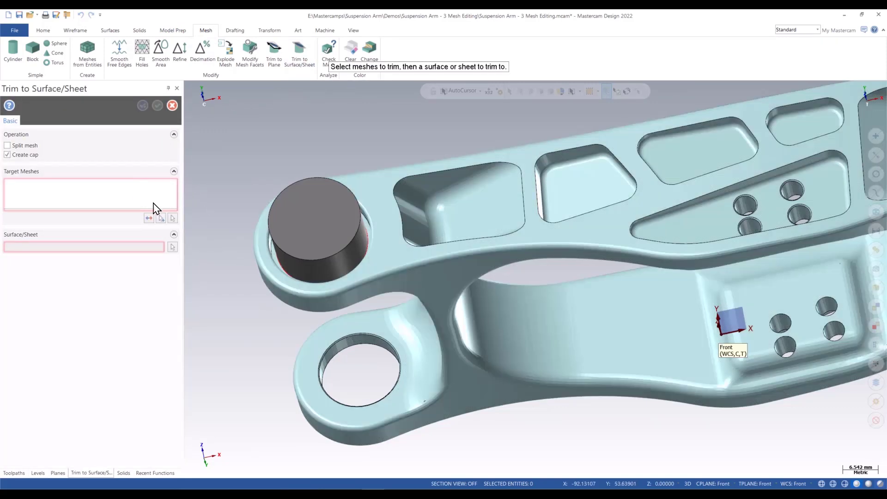
left_click(403, 253)
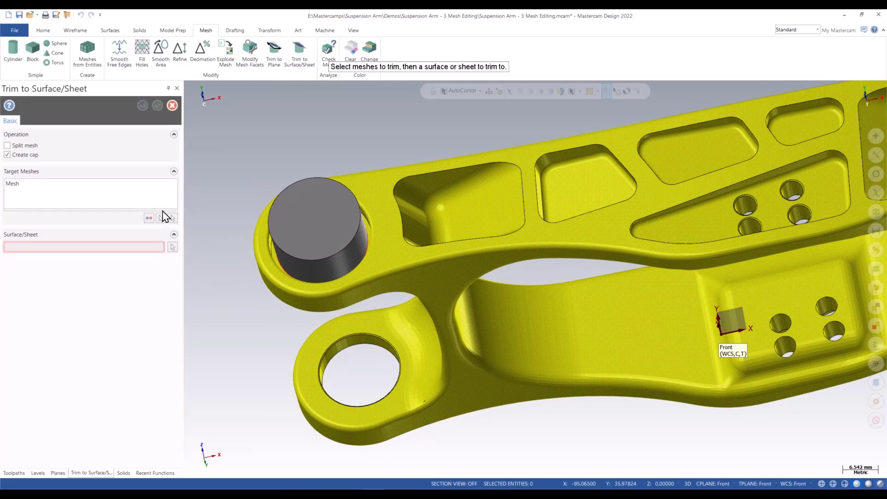
left_click(305, 235)
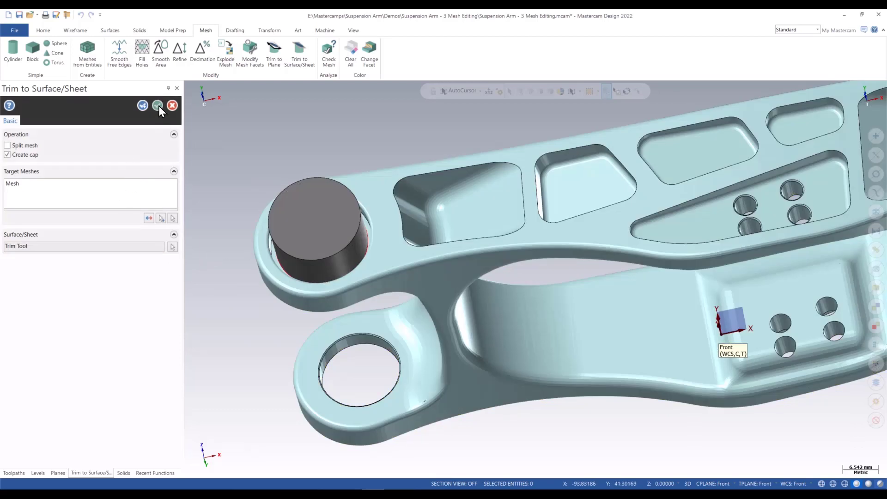
left_click(157, 106)
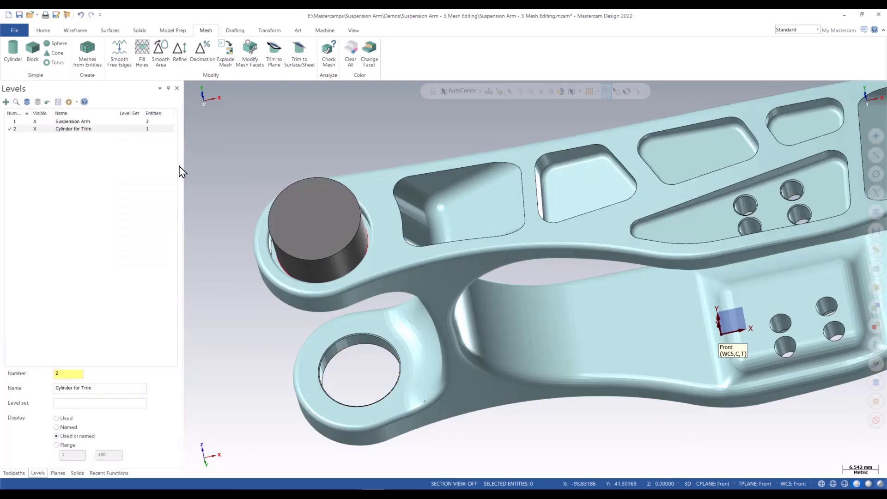
Hide level 2 'Cylinder for Trim' and view the arm's trimmed, capped bore
left_click(35, 129)
middle_click_drag(291, 254, 397, 278)
scroll(519, 352, "down", 3)
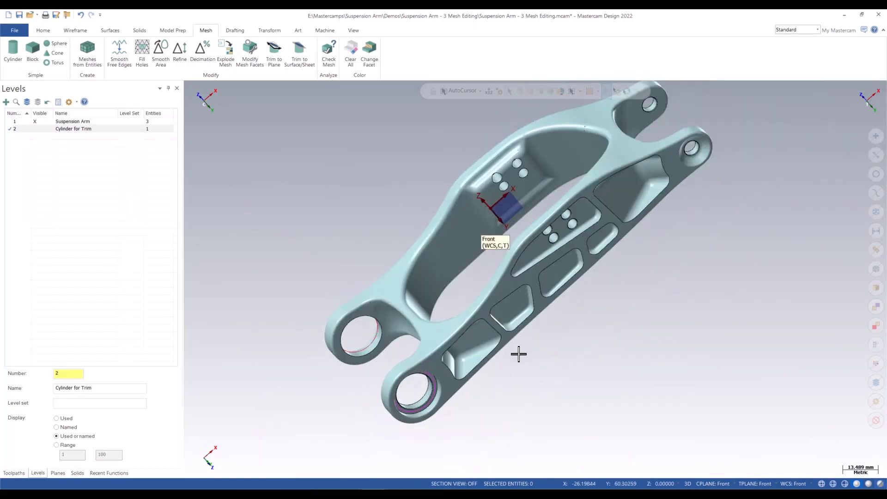
middle_click_drag(325, 393, 580, 353)
scroll(402, 389, "down", 1)
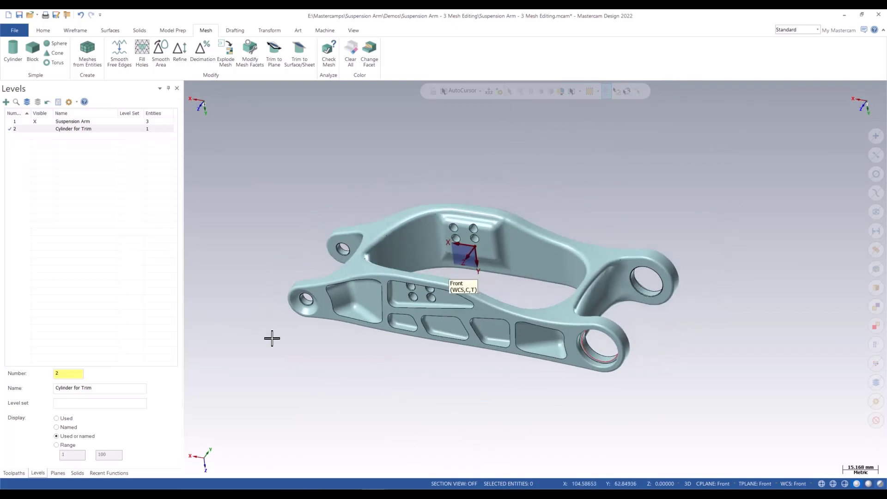